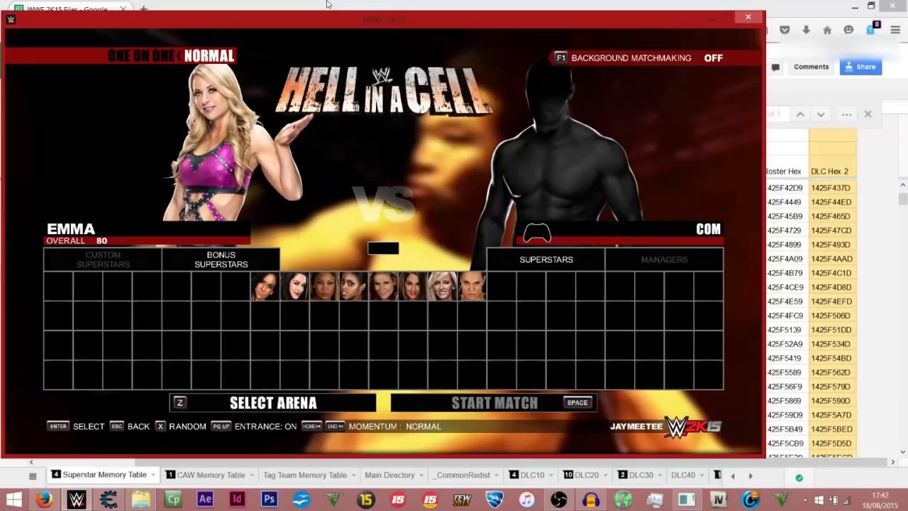
Bring the WWE 2K15 Files spreadsheet in front of the game.
{"action": "left_click", "coordinate": [327, 5]}
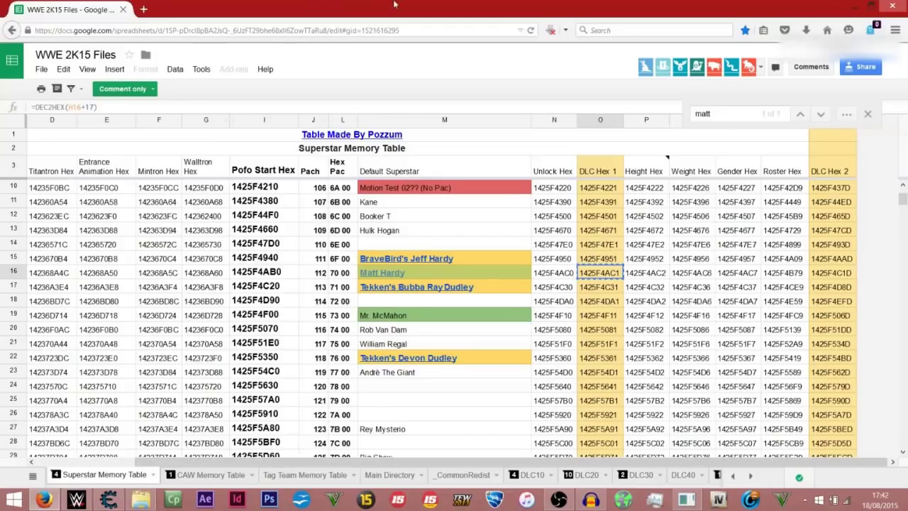
Read Matt Hardy's DLC Hex 1 address 1425F4AC1 in the sheet, then switch to Cheat Engine.
{"action": "key", "text": "Left"}
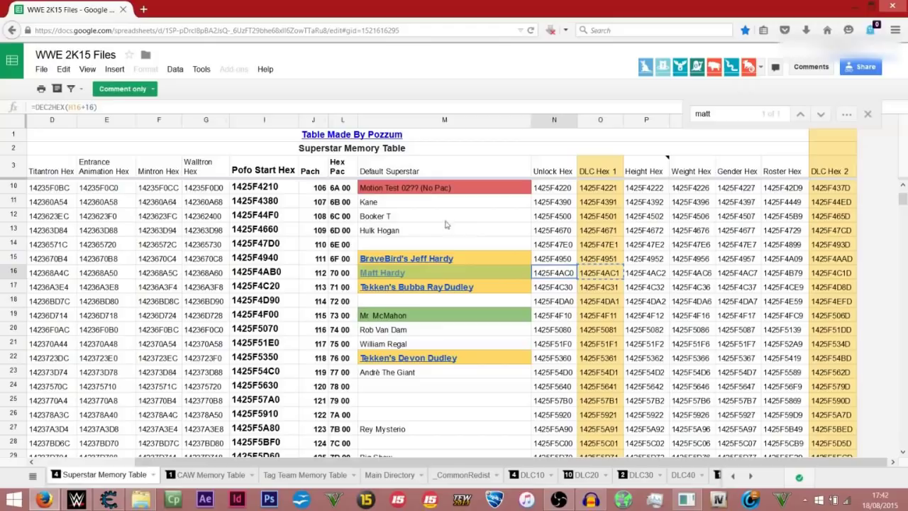
{"action": "key", "text": "Right"}
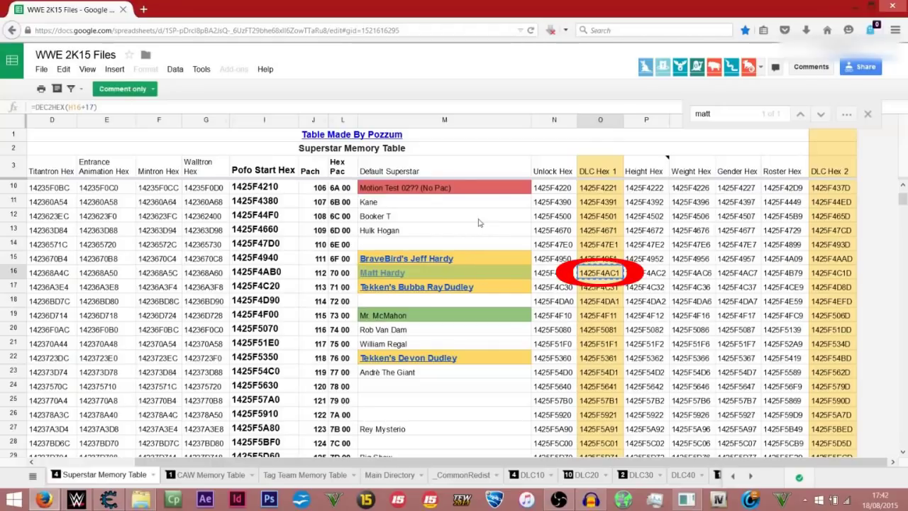
{"action": "key", "text": "alt+Tab"}
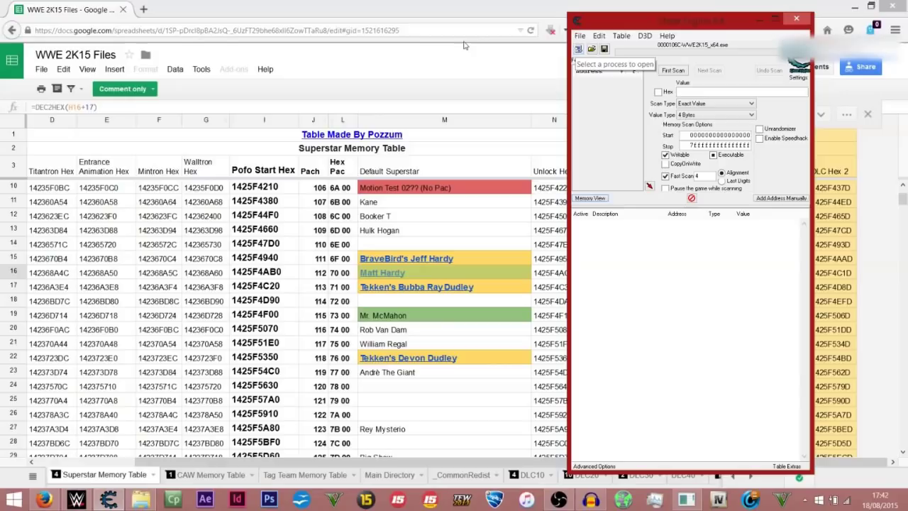
Attach Cheat Engine to WWE2K15_x64.exe and jump the Memory Viewer to address 1425F4AC1.
{"action": "left_click", "coordinate": [578, 49]}
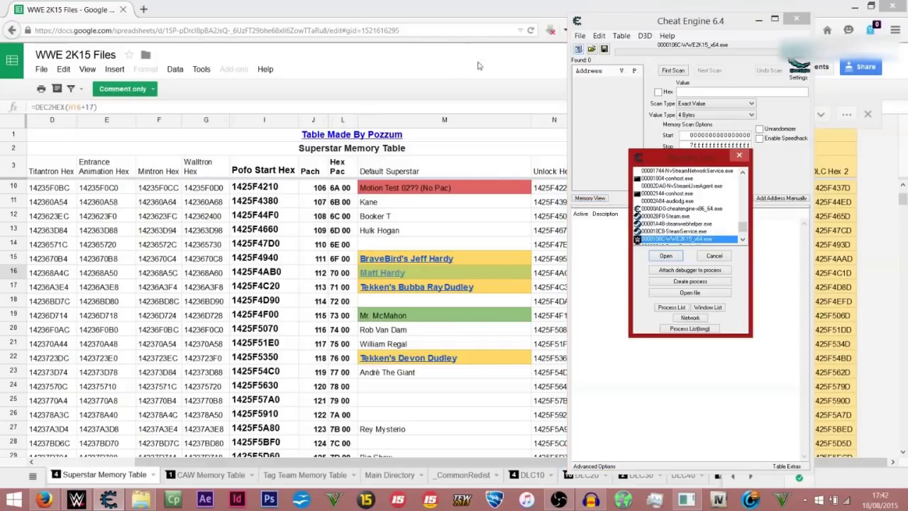
{"action": "key", "text": "Return"}
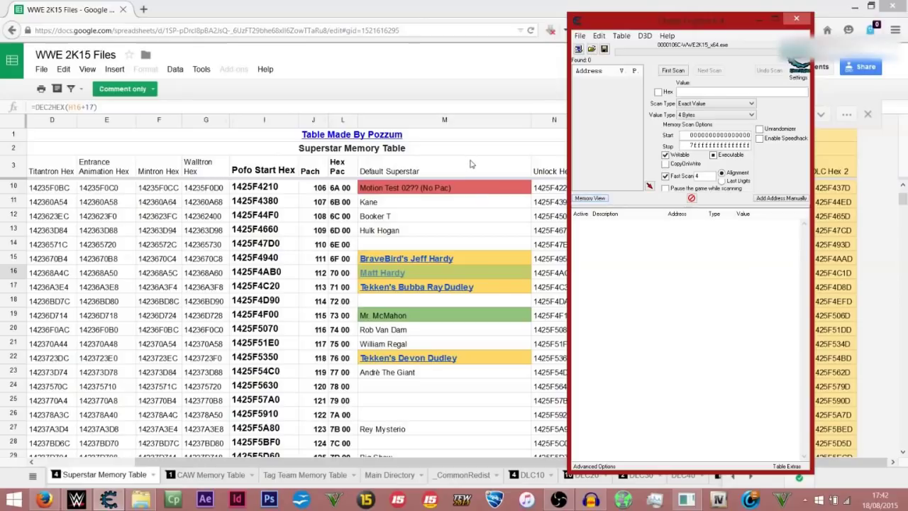
{"action": "key", "text": "ctrl+b"}
{"action": "key", "text": "Menu"}
{"action": "key", "text": "Down"}
{"action": "key", "text": "Down"}
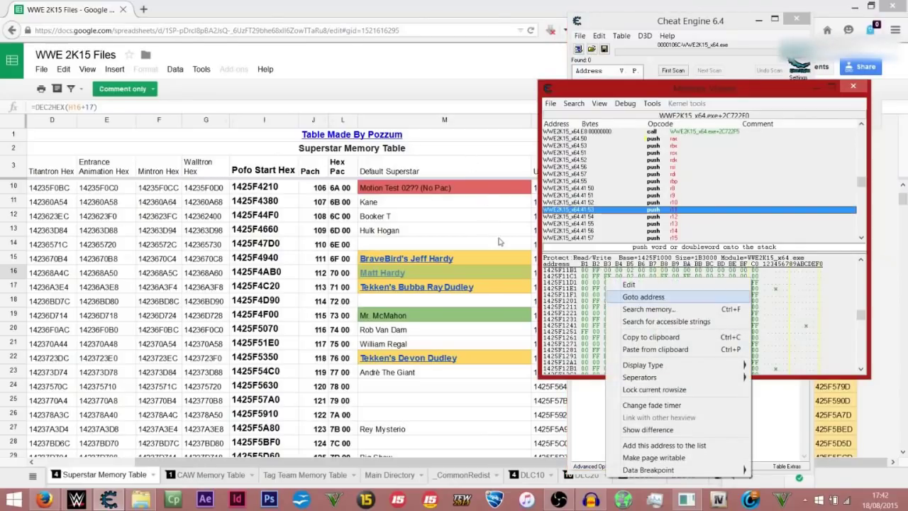
{"action": "key", "text": "Return"}
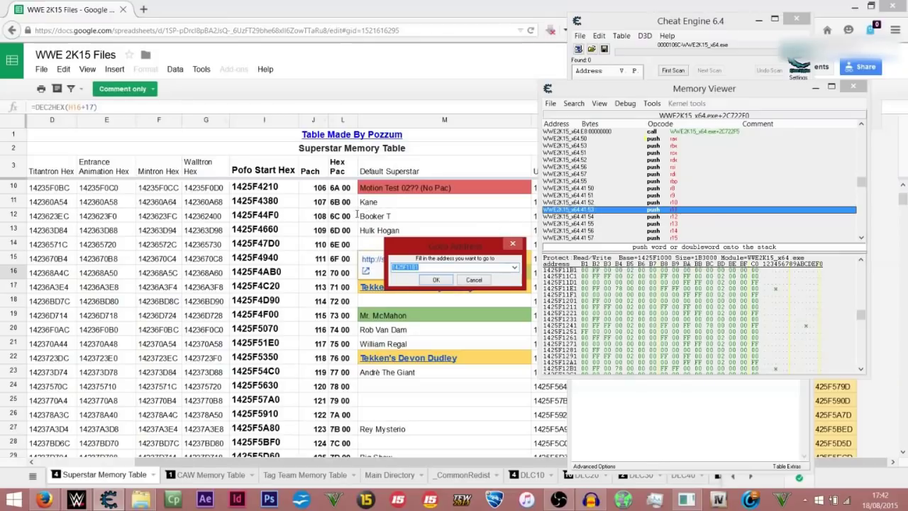
{"action": "key", "text": "ctrl+v"}
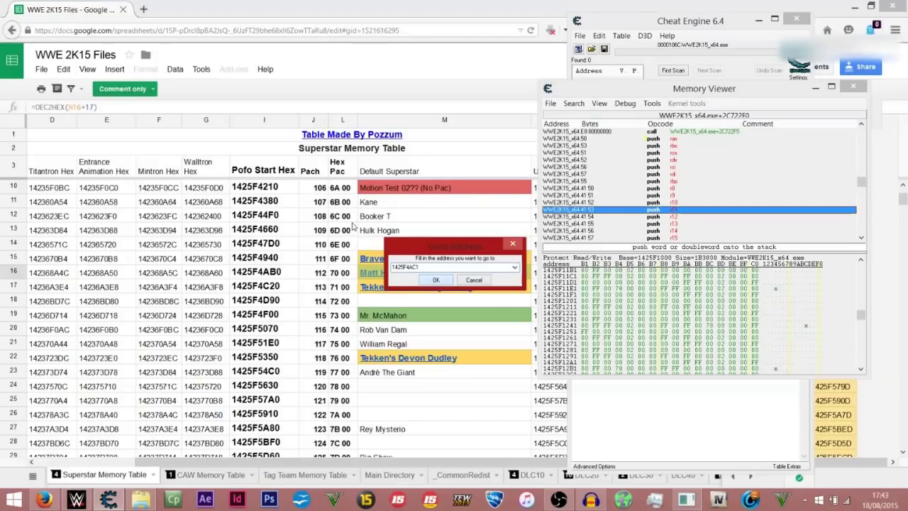
{"action": "key", "text": "Return"}
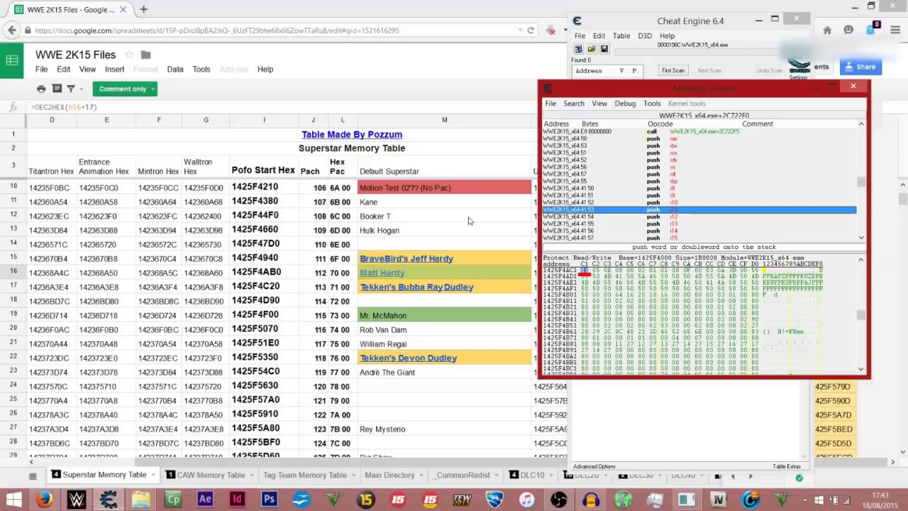
Set the byte at 1425F4AC1 to 1.
{"action": "key", "text": "Return"}
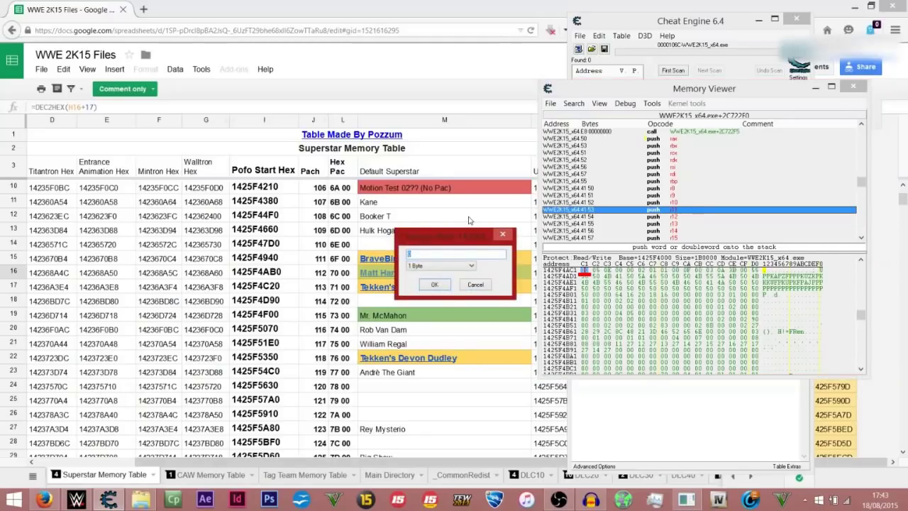
{"action": "type", "text": "1"}
{"action": "key", "text": "Return"}
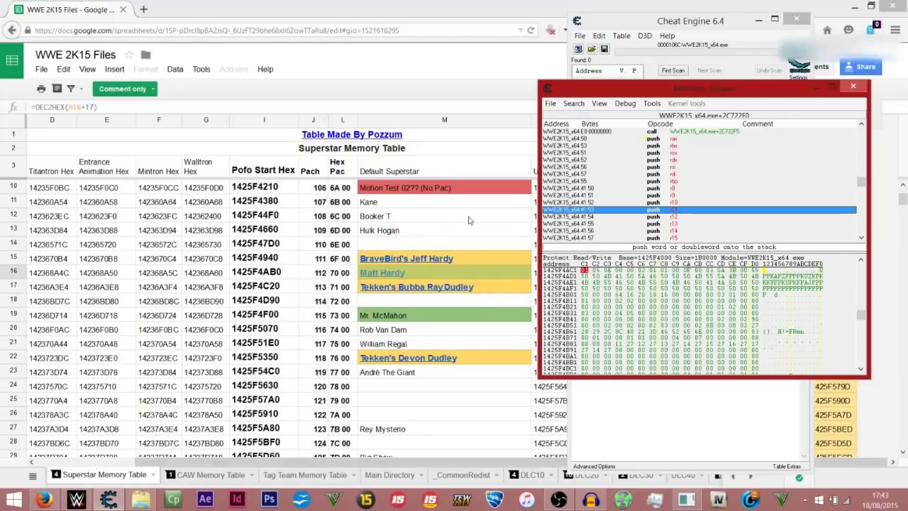
Look up Matt Hardy's DLC Hex 2 address 1425F4C1D and jump the Memory Viewer to it.
{"action": "key", "text": "alt+Tab"}
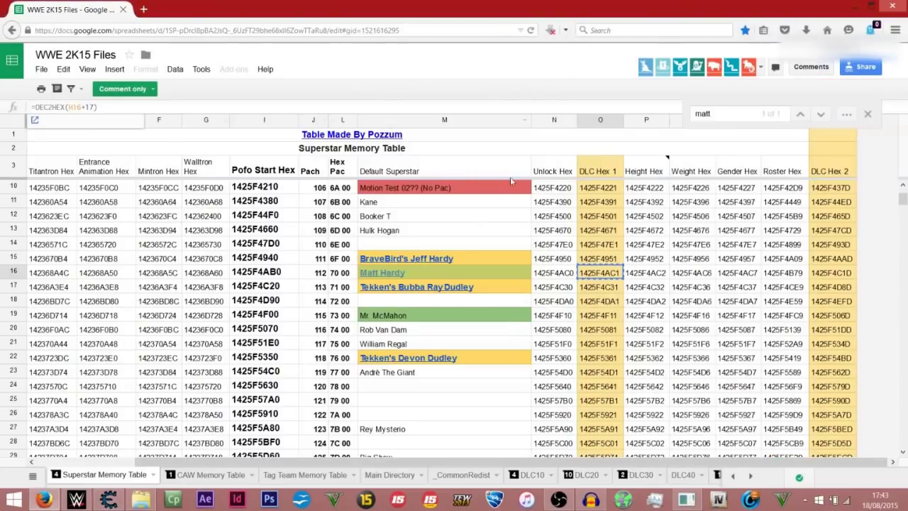
{"action": "key", "text": "Right"}
{"action": "key", "text": "Right"}
{"action": "key", "text": "Right"}
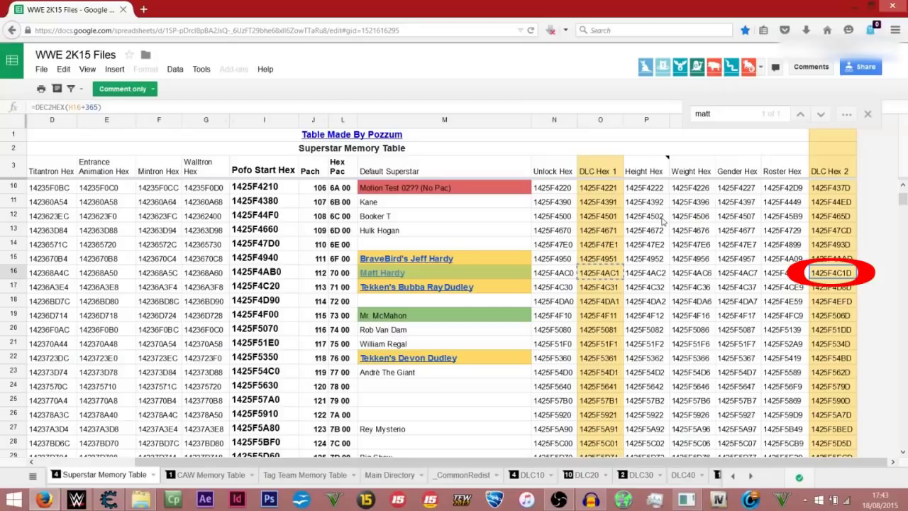
{"action": "left_click", "coordinate": [108, 499]}
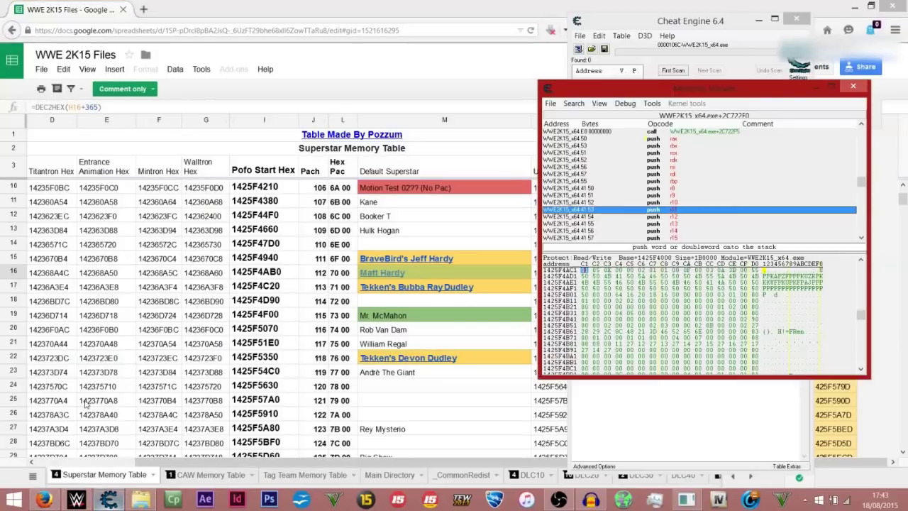
{"action": "right_click", "coordinate": [624, 287]}
{"action": "left_click", "coordinate": [674, 109]}
{"action": "type", "text": "1425F4C1D"}
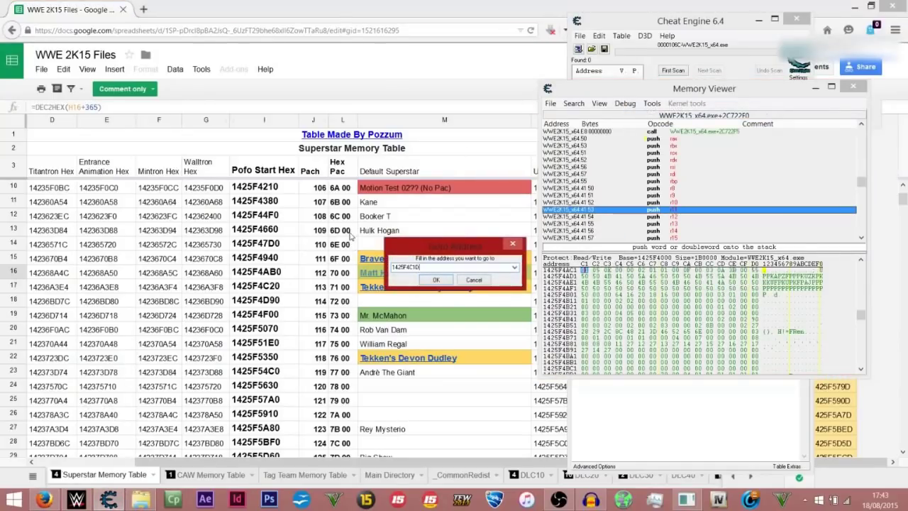
{"action": "key", "text": "Return"}
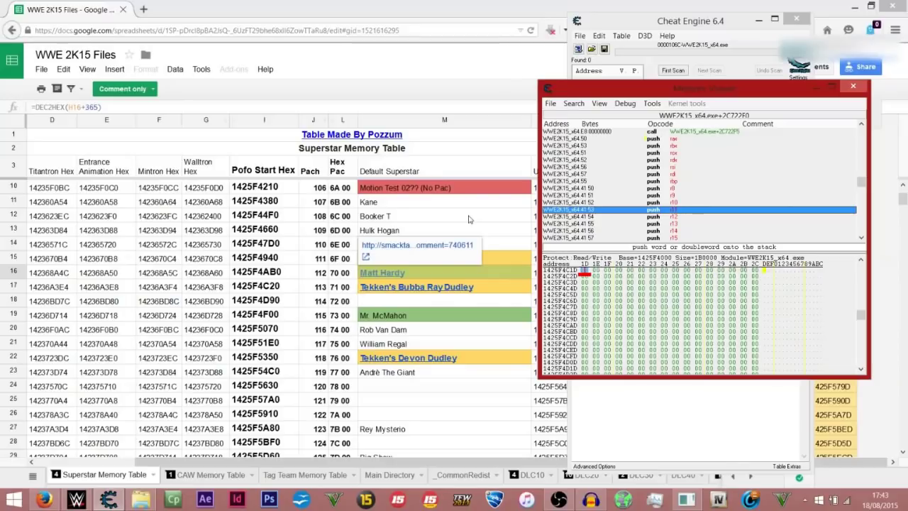
Set the byte at 1425F4C1D to 10 and return to the game.
{"action": "key", "text": "Return"}
{"action": "type", "text": "10"}
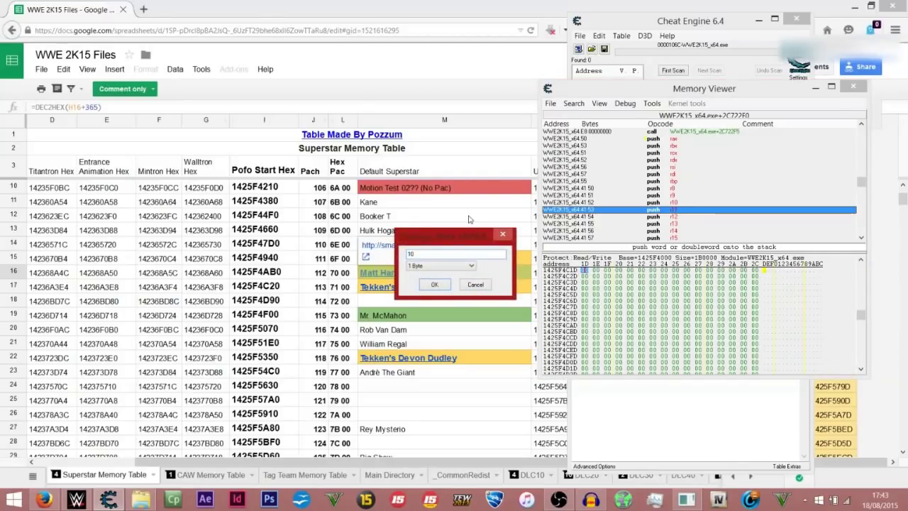
{"action": "key", "text": "Return"}
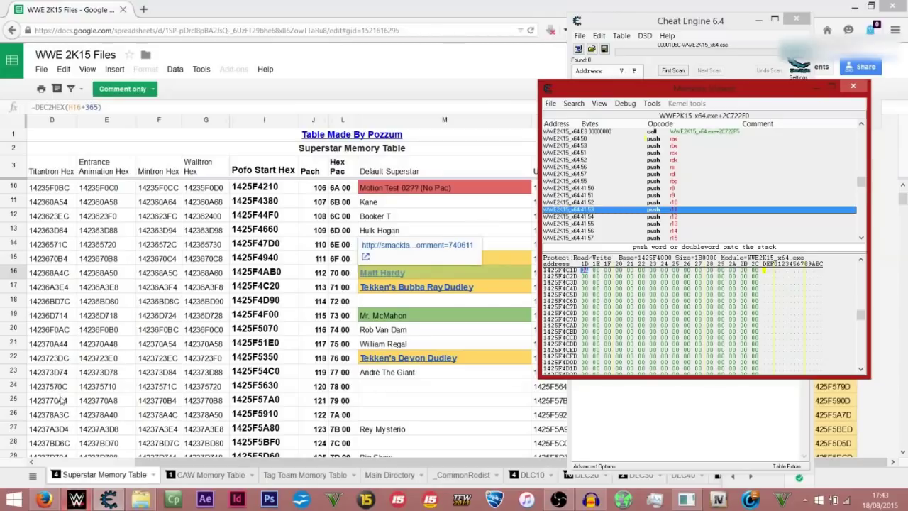
{"action": "key", "text": "alt+Tab"}
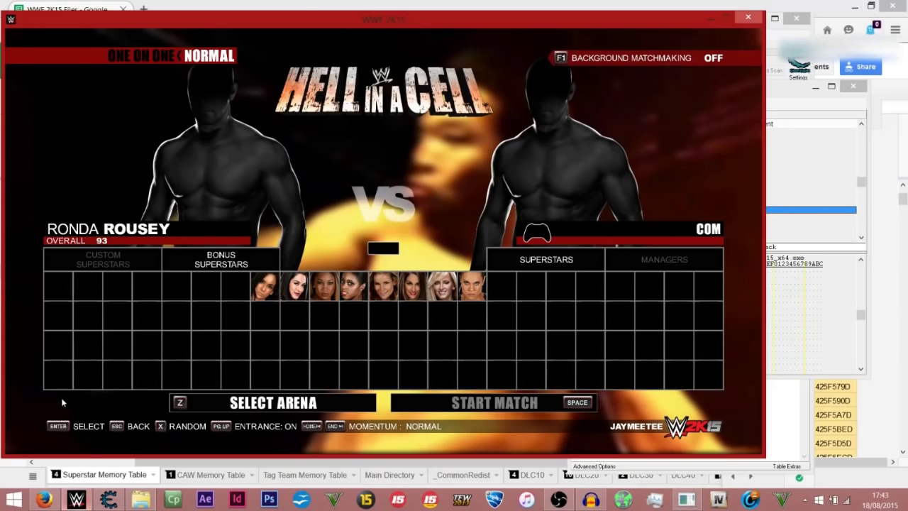
Leave the selection screen, open MY WWE's Edit Superstars, and browse the roster to Bam Bam Bigelow.
{"action": "key", "text": "Escape"}
{"action": "key", "text": "Escape"}
{"action": "key", "text": "Escape"}
{"action": "key", "text": "Escape"}
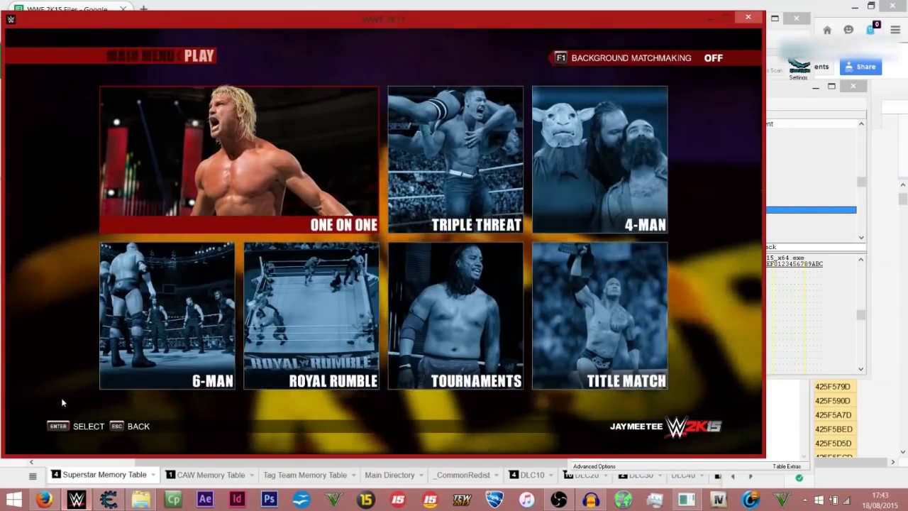
{"action": "key", "text": "Right"}
{"action": "key", "text": "Right"}
{"action": "key", "text": "Right"}
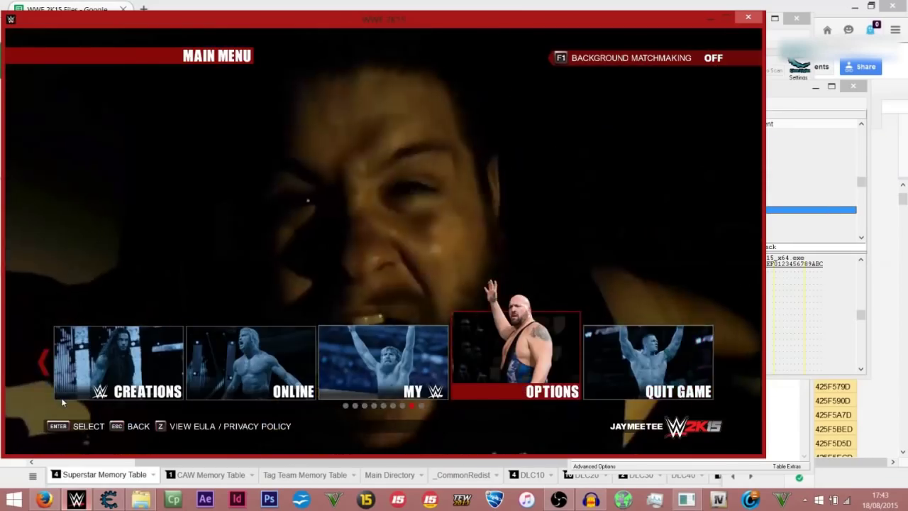
{"action": "key", "text": "Return"}
{"action": "key", "text": "Return"}
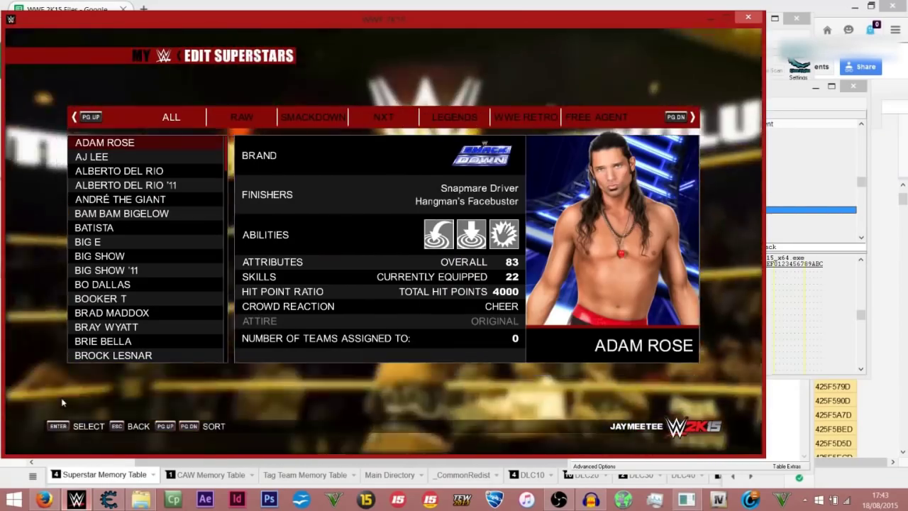
{"action": "key", "text": "Down"}
{"action": "key", "text": "Down"}
{"action": "key", "text": "Down"}
{"action": "key", "text": "Down"}
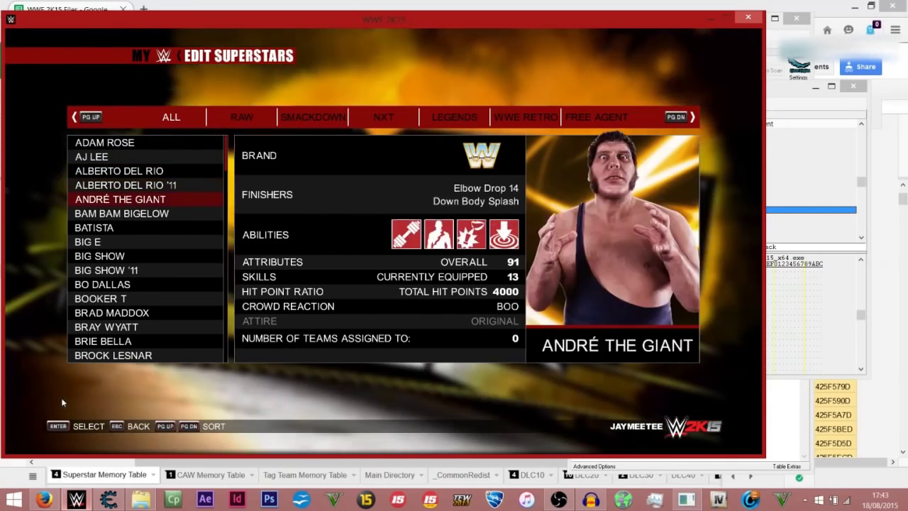
{"action": "key", "text": "Down"}
{"action": "key", "text": "Down"}
{"action": "key", "text": "Down"}
{"action": "key", "text": "Down"}
{"action": "key", "text": "Down"}
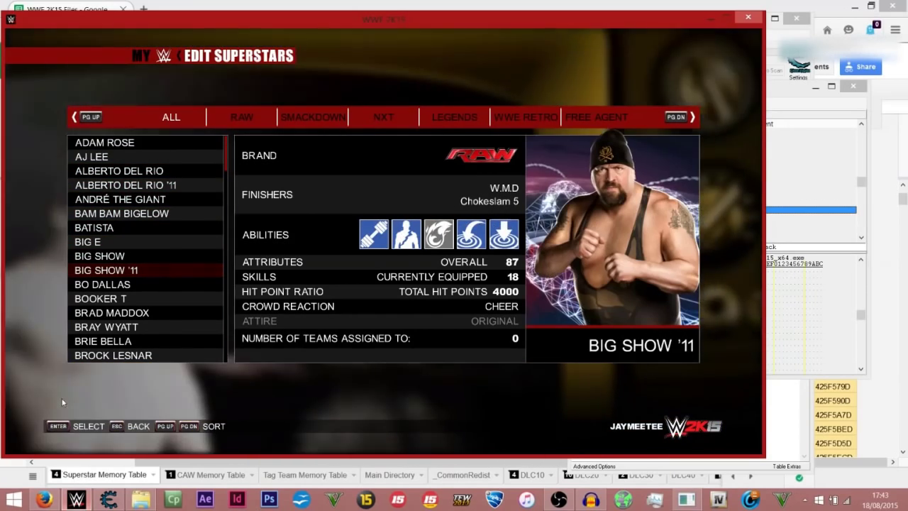
{"action": "key", "text": "Down"}
{"action": "key", "text": "Down"}
{"action": "key", "text": "Down"}
{"action": "key", "text": "Up"}
{"action": "key", "text": "Up"}
{"action": "key", "text": "Down"}
{"action": "key", "text": "Down"}
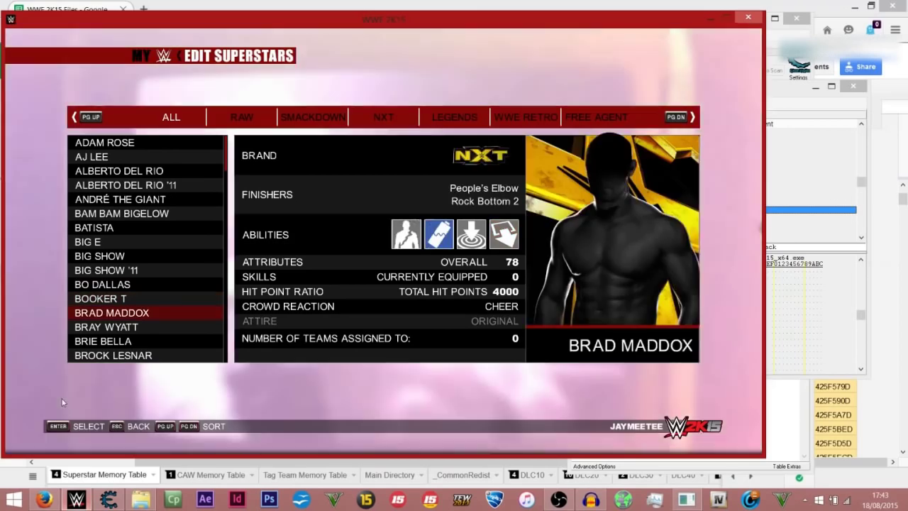
{"action": "key", "text": "Up"}
{"action": "key", "text": "Up"}
{"action": "key", "text": "Up"}
{"action": "key", "text": "Up"}
{"action": "key", "text": "Up"}
{"action": "key", "text": "Up"}
{"action": "key", "text": "Up"}
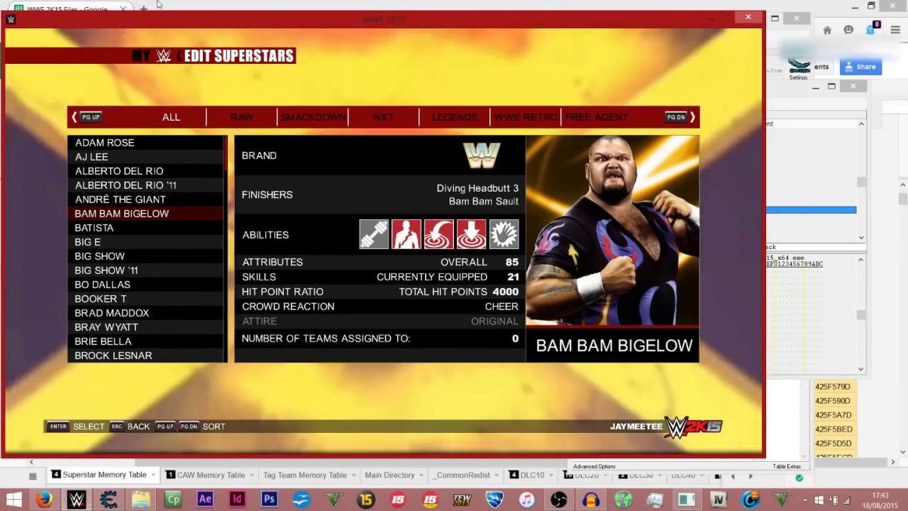
Search the spreadsheet for 'bam' to find Bam Bam Bigelow's Unlock Hex 14260ED10 in row 307.
{"action": "left_click", "coordinate": [63, 7]}
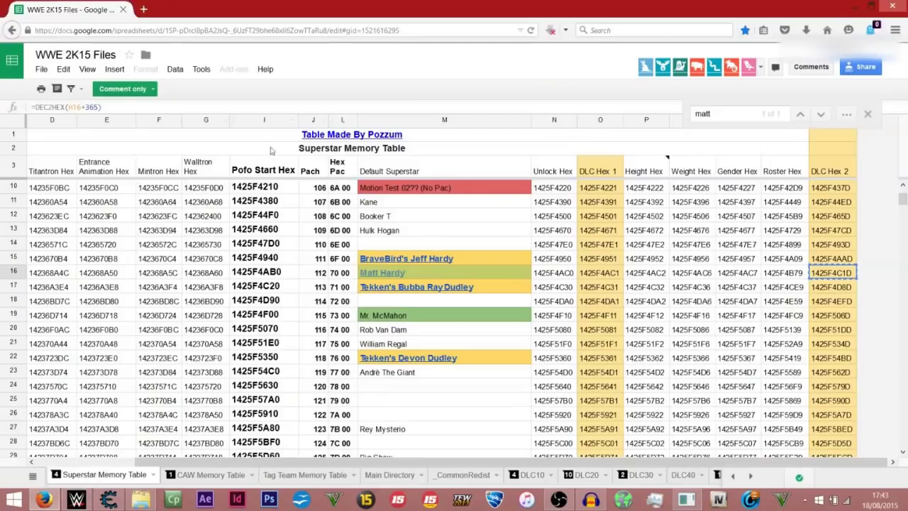
{"action": "key", "text": "ctrl+f"}
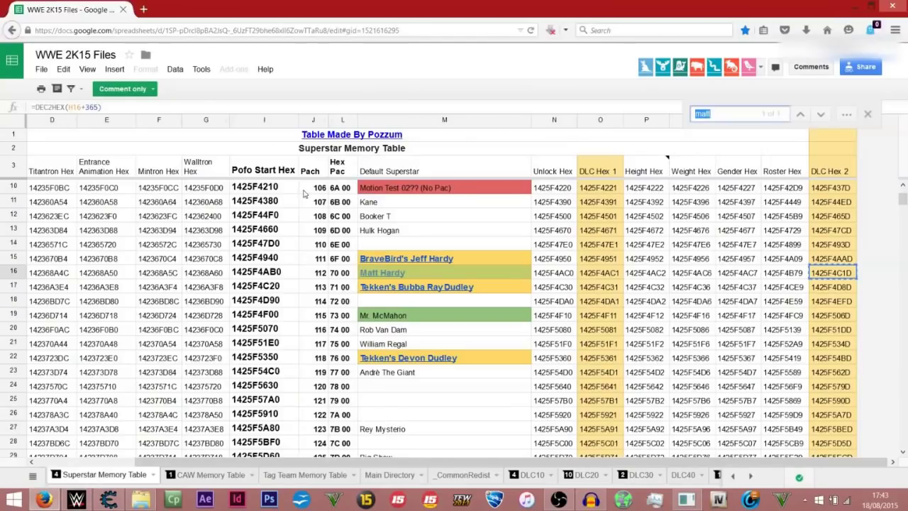
{"action": "type", "text": "bam"}
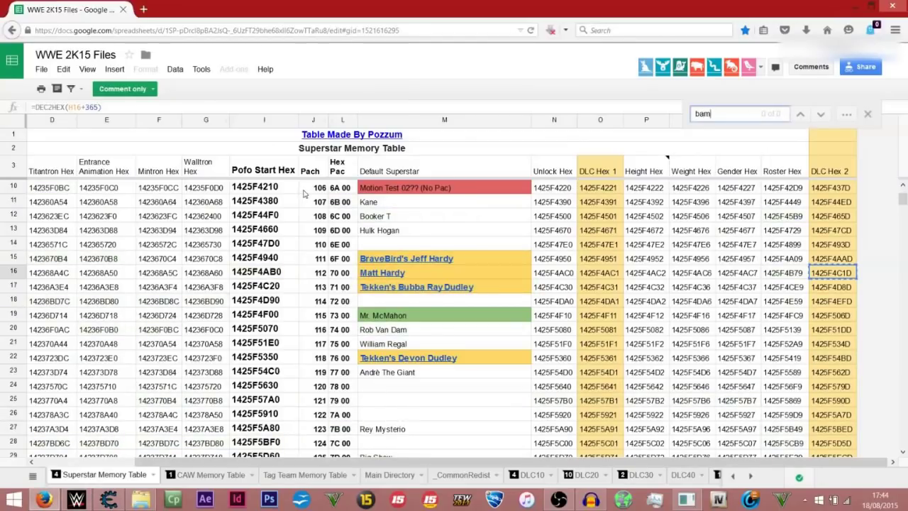
{"action": "scroll", "coordinate": [305, 193], "scroll_direction": "down", "scroll_amount": 2}
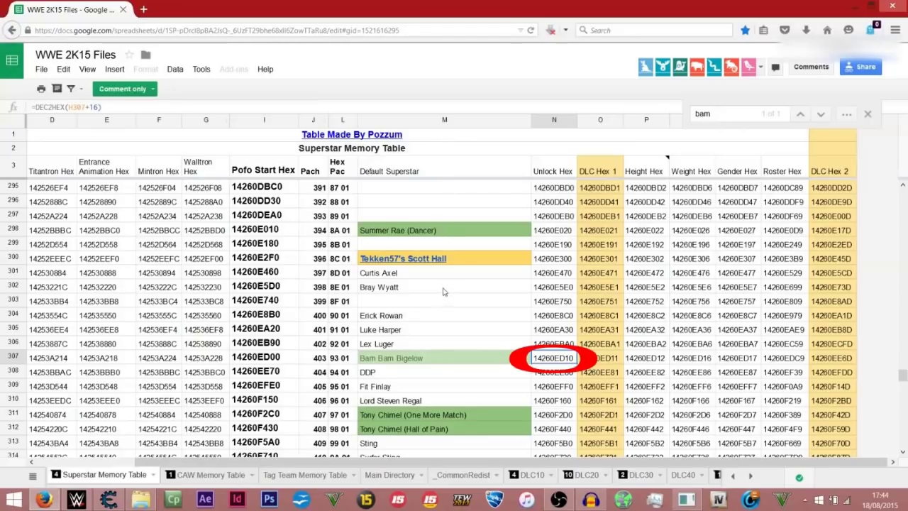
In the Memory Viewer, go to address 14260ED10 and set its byte to 0.
{"action": "left_click", "coordinate": [108, 499]}
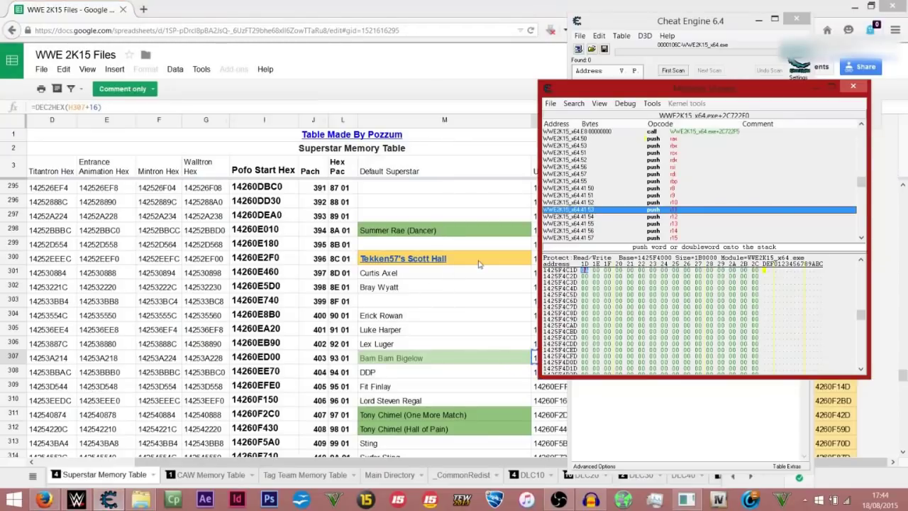
{"action": "right_click", "coordinate": [598, 126]}
{"action": "left_click", "coordinate": [631, 146]}
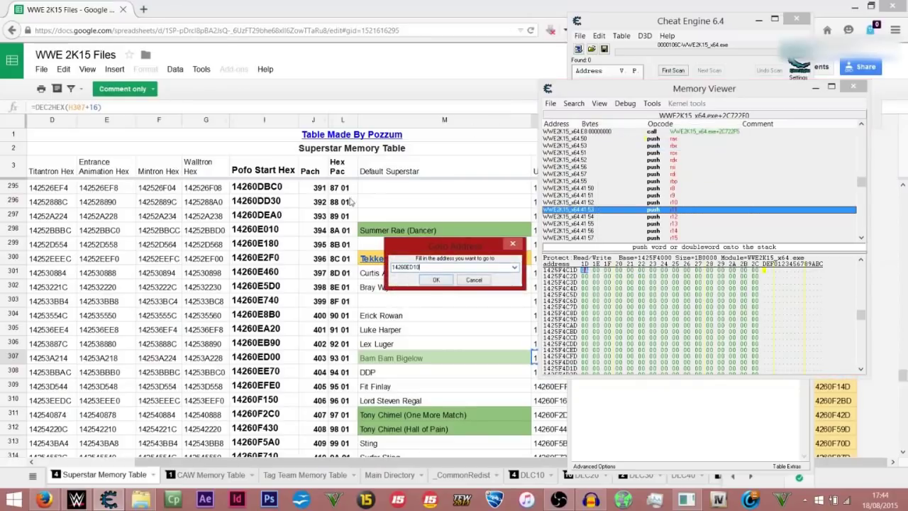
{"action": "key", "text": "Return"}
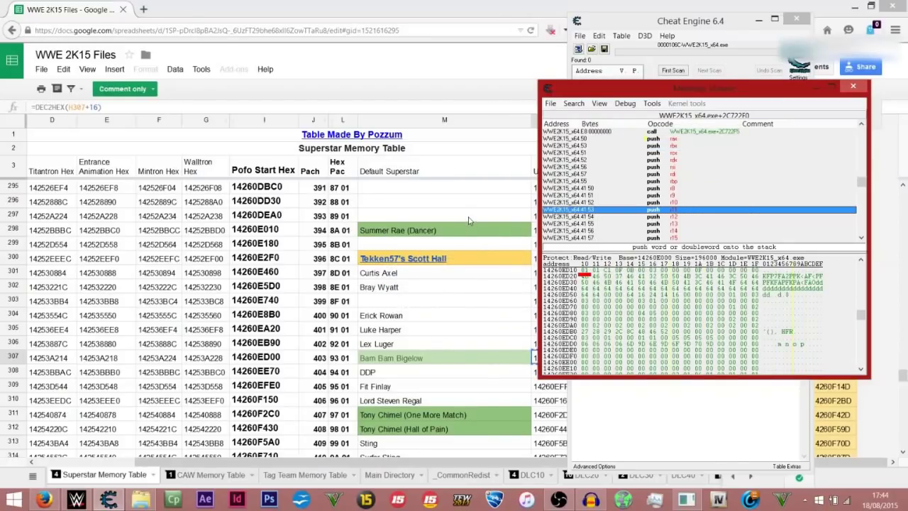
{"action": "key", "text": "Return"}
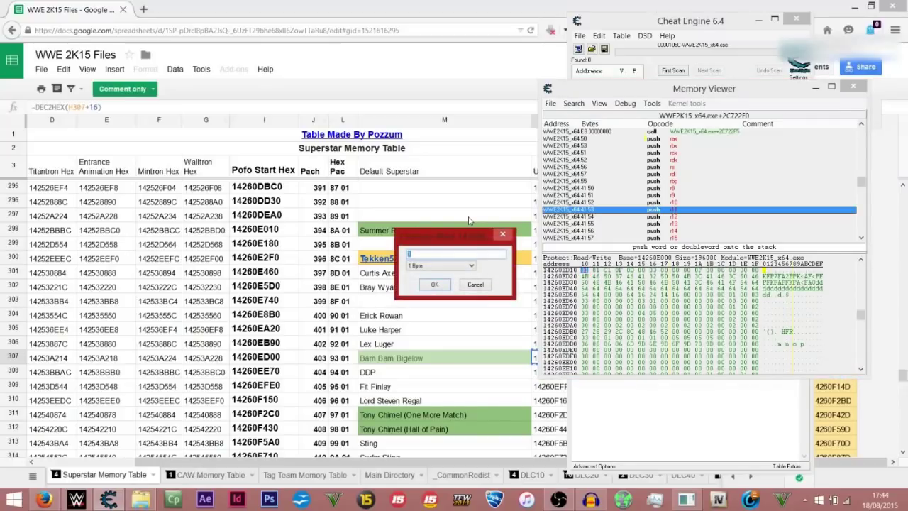
{"action": "type", "text": "0"}
{"action": "key", "text": "Return"}
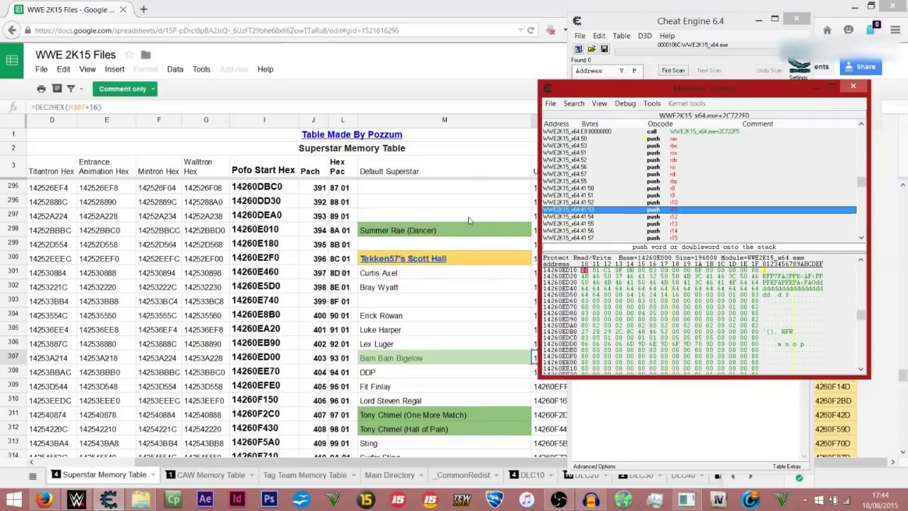
Reopen Edit Superstars in the game and confirm André the Giant is followed by Batista.
{"action": "key", "text": "alt+Tab"}
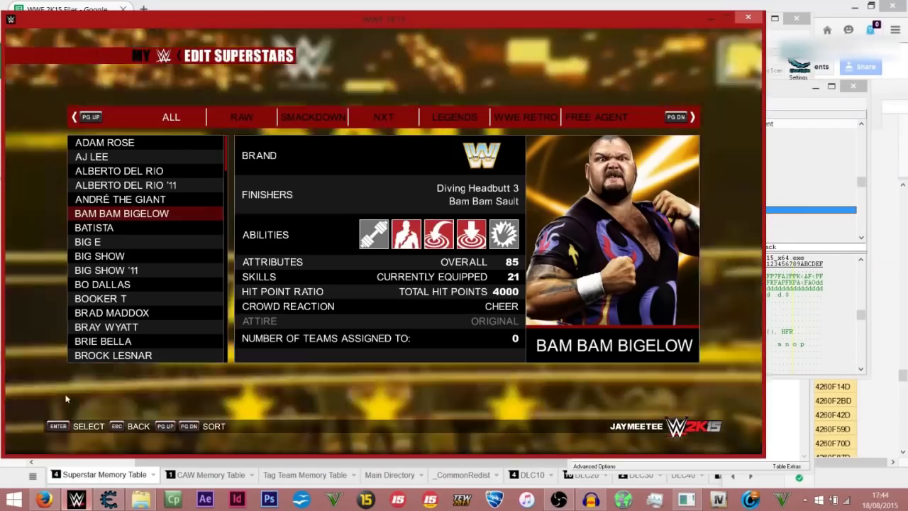
{"action": "key", "text": "Escape"}
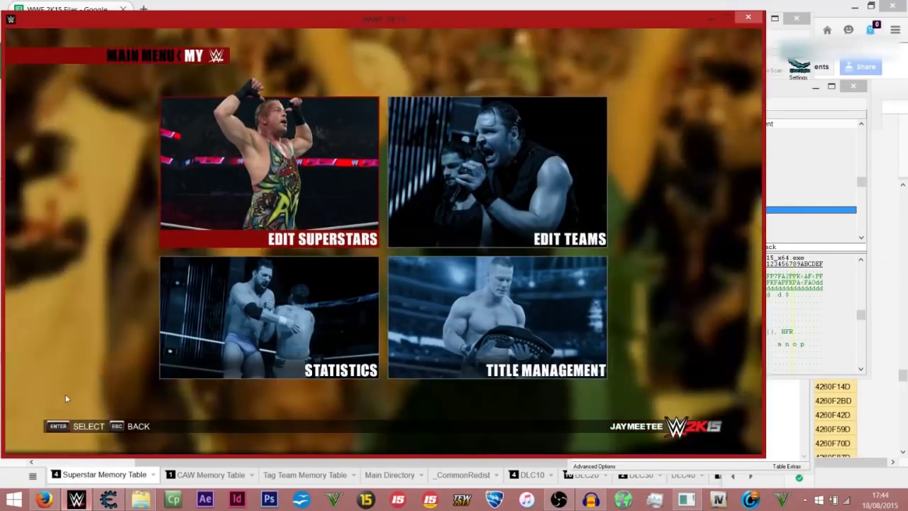
{"action": "key", "text": "Return"}
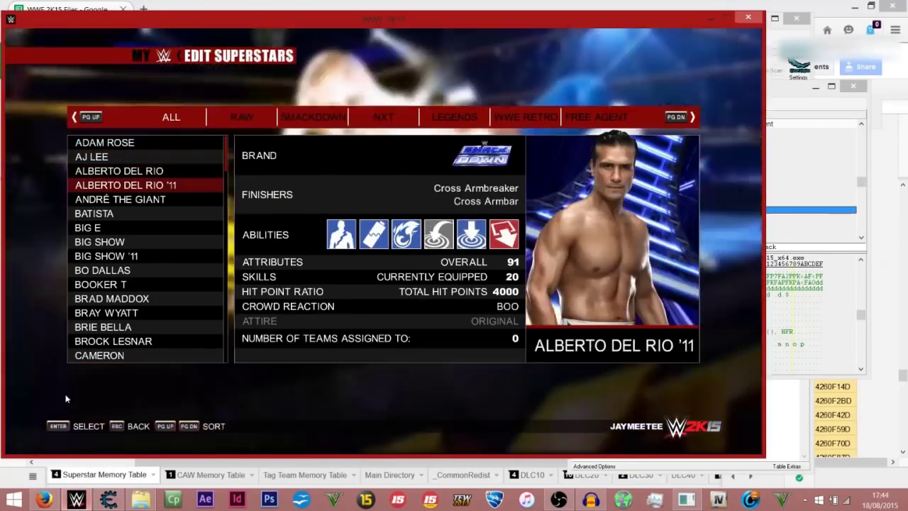
{"action": "key", "text": "Down"}
{"action": "key", "text": "Up"}
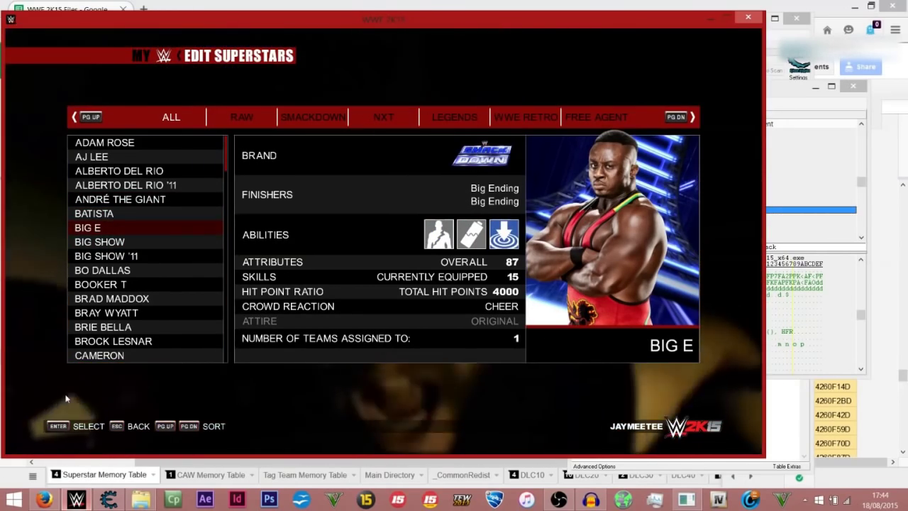
{"action": "key", "text": "Up"}
{"action": "key", "text": "Up"}
{"action": "key", "text": "Up"}
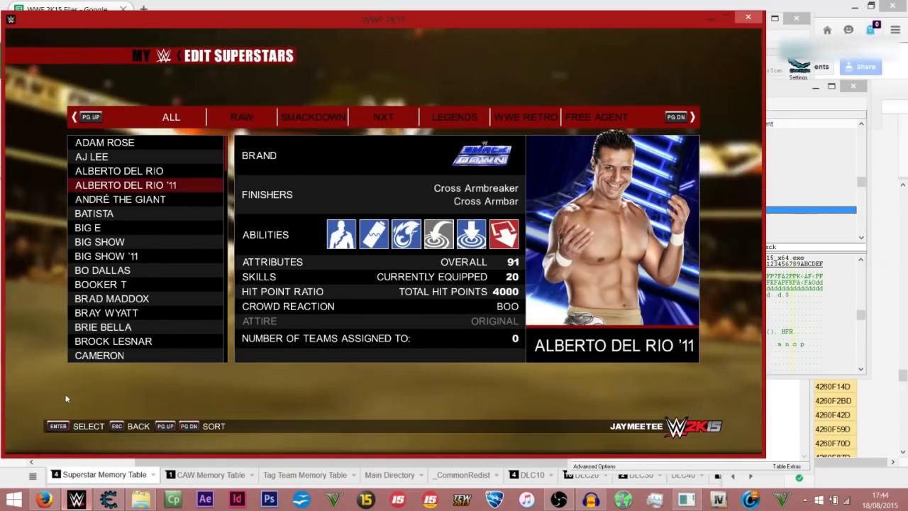
{"action": "key", "text": "Down"}
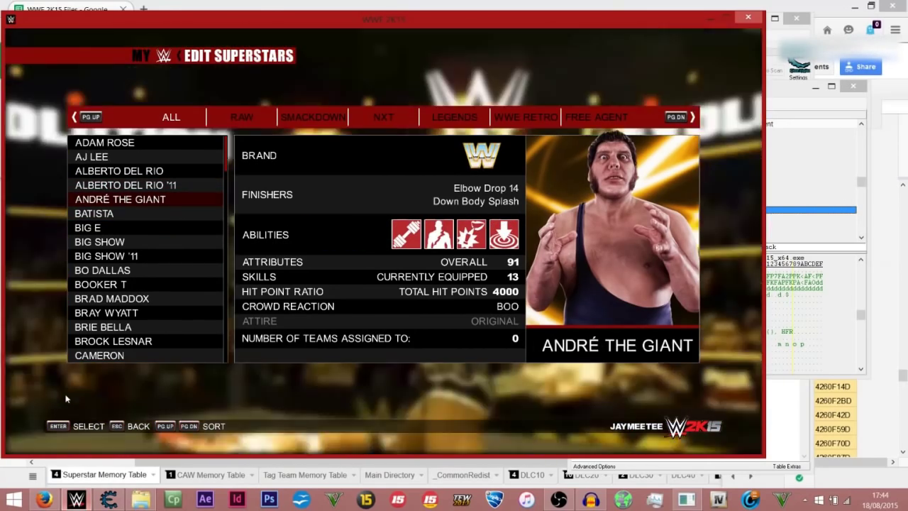